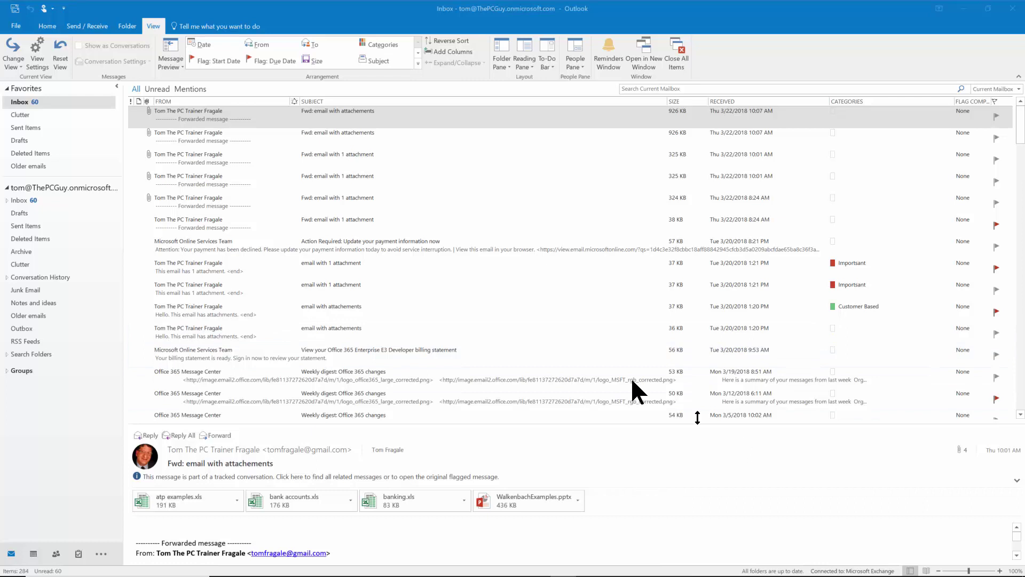
Search the mailbox for 'microsoft', then close the search to show the whole inbox
click(650, 89)
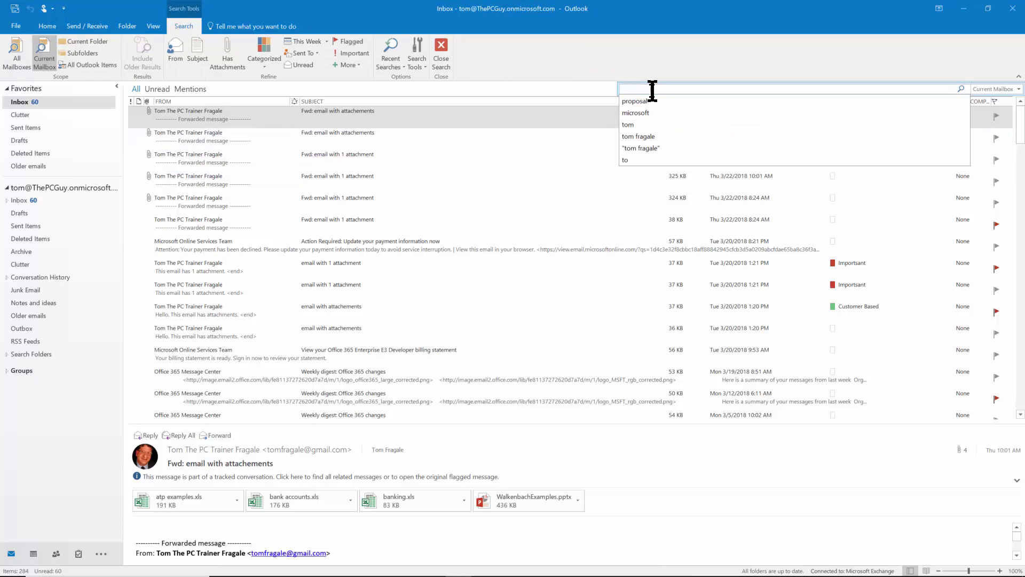
text(microso)
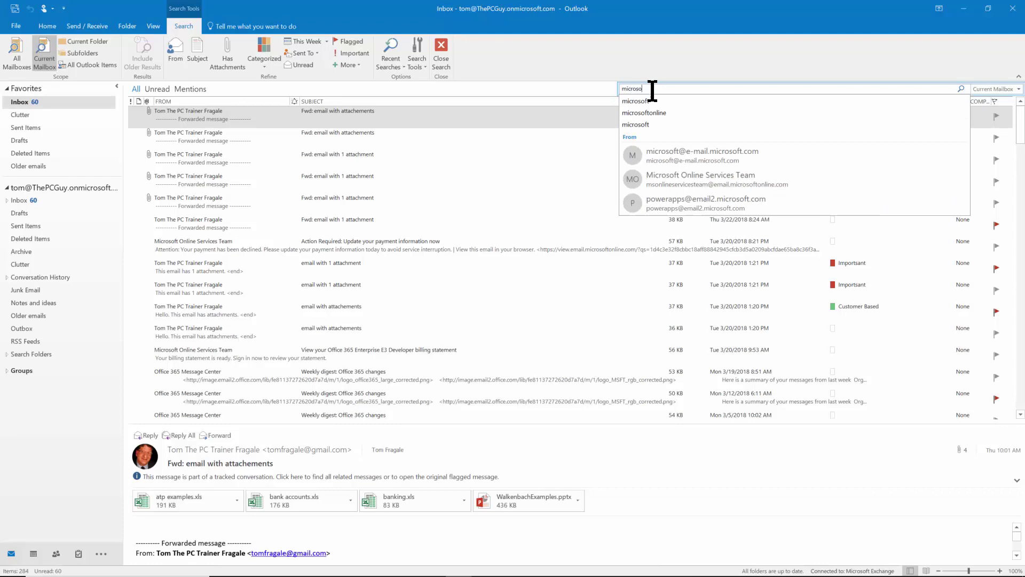
text(ft)
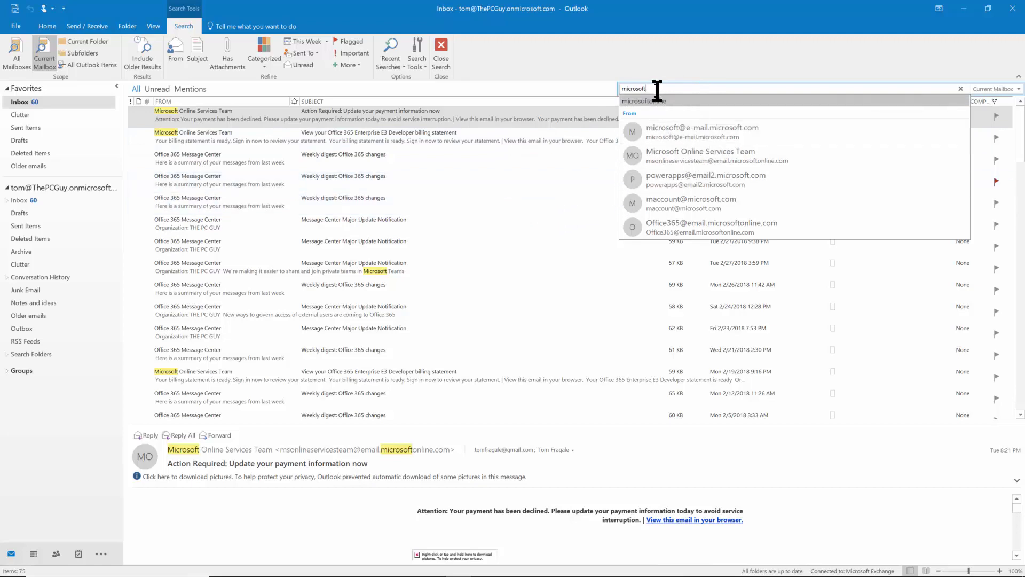
click(960, 89)
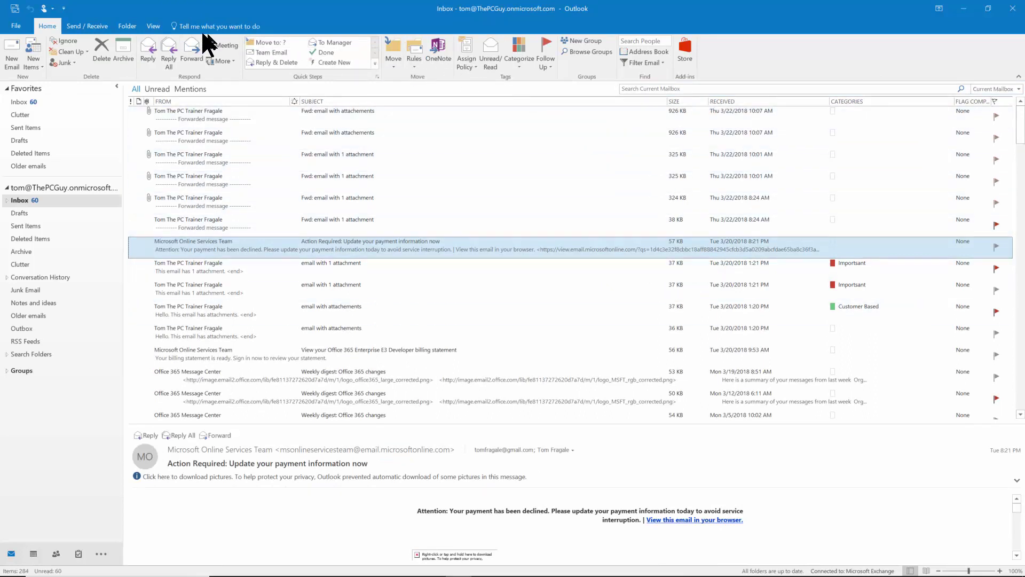
Bring up the inbox view's Advanced View Settings and its Filter dialog
click(158, 28)
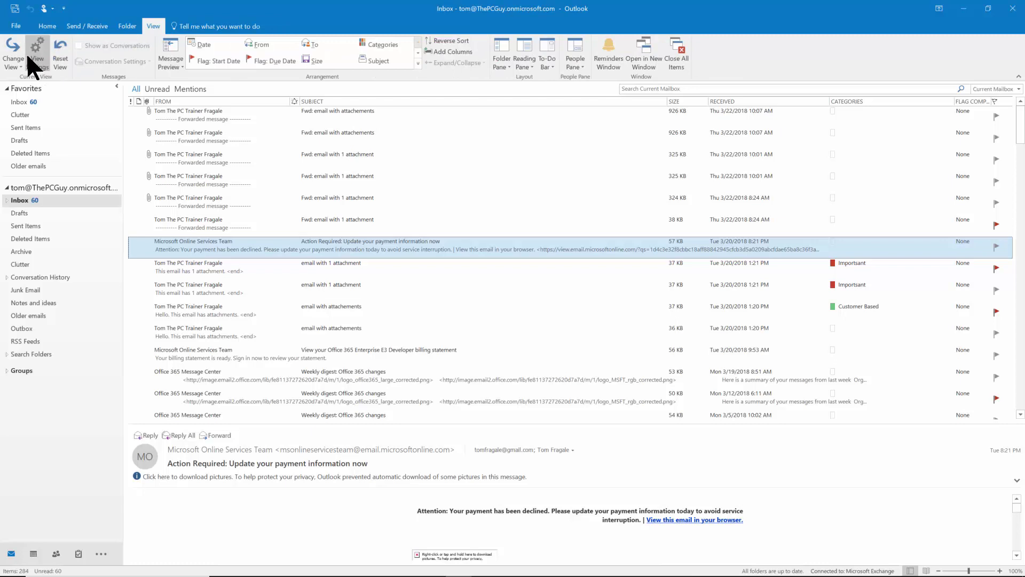
click(35, 60)
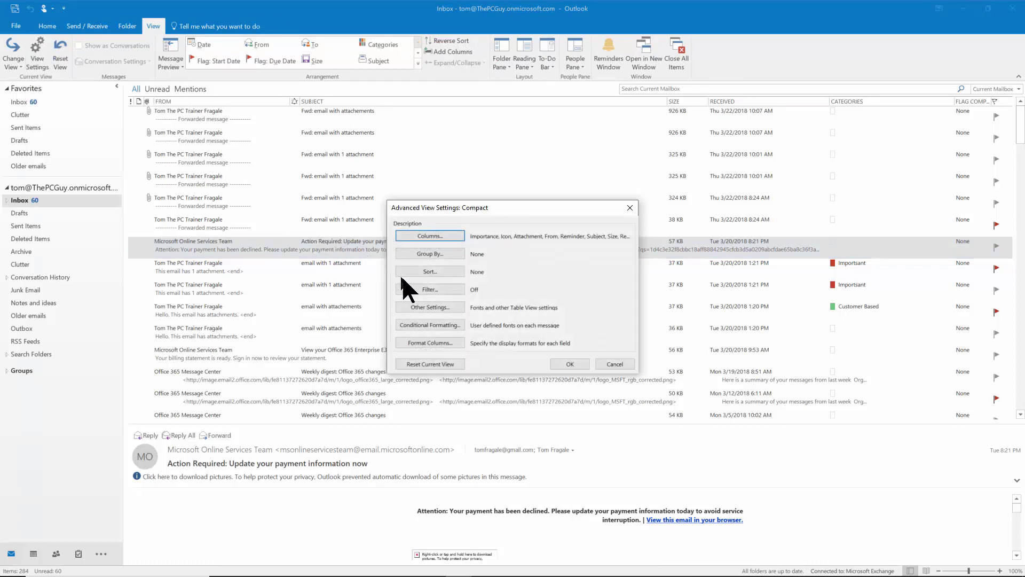
click(431, 290)
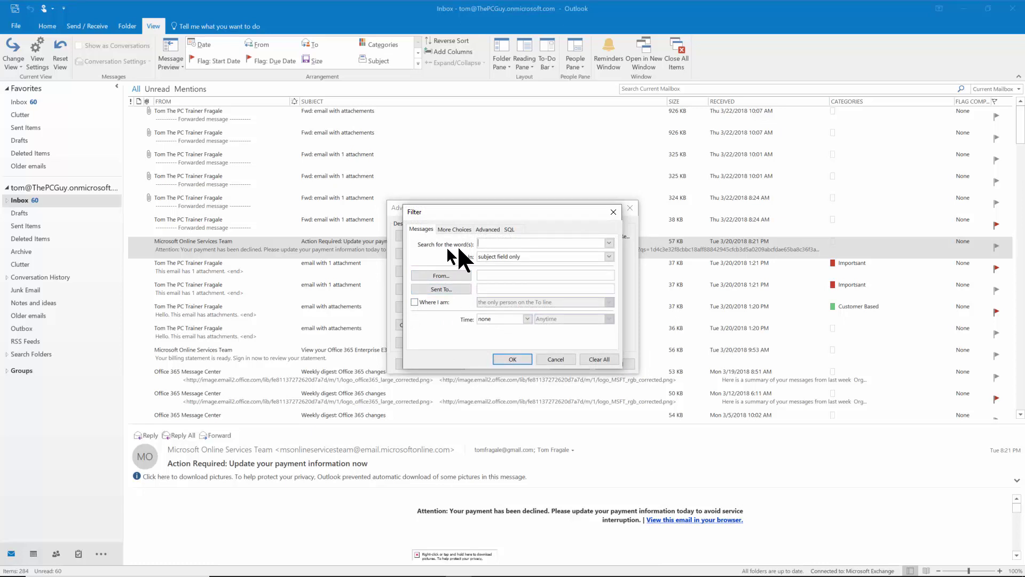
Keep the word search on the subject field only and the time filter at none
click(609, 256)
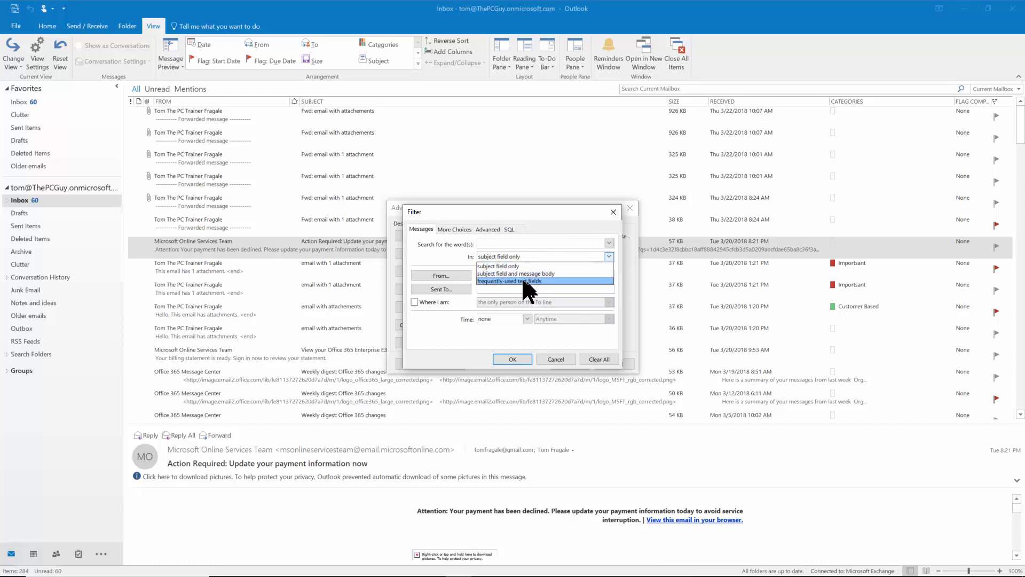
click(443, 251)
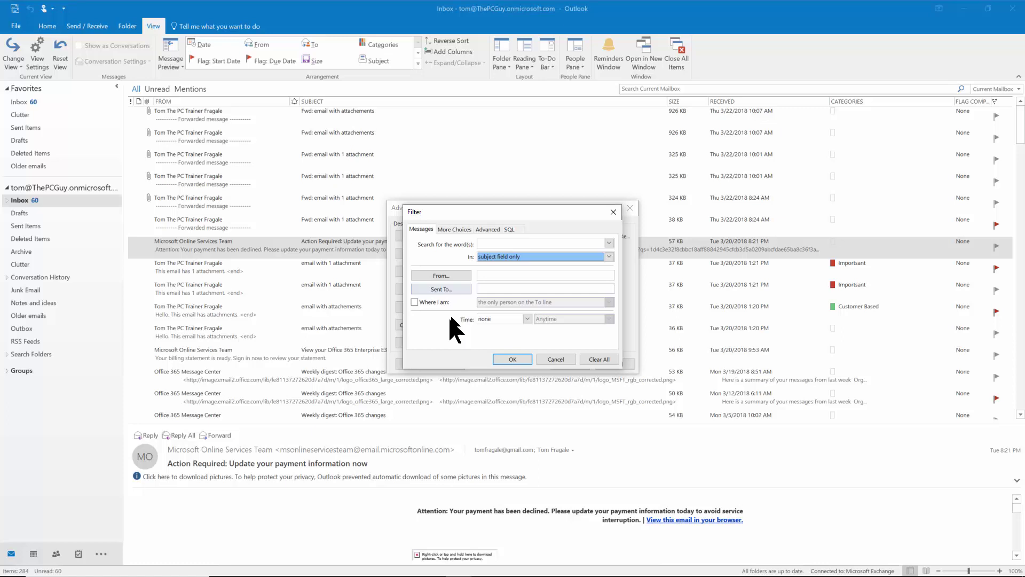
click(527, 318)
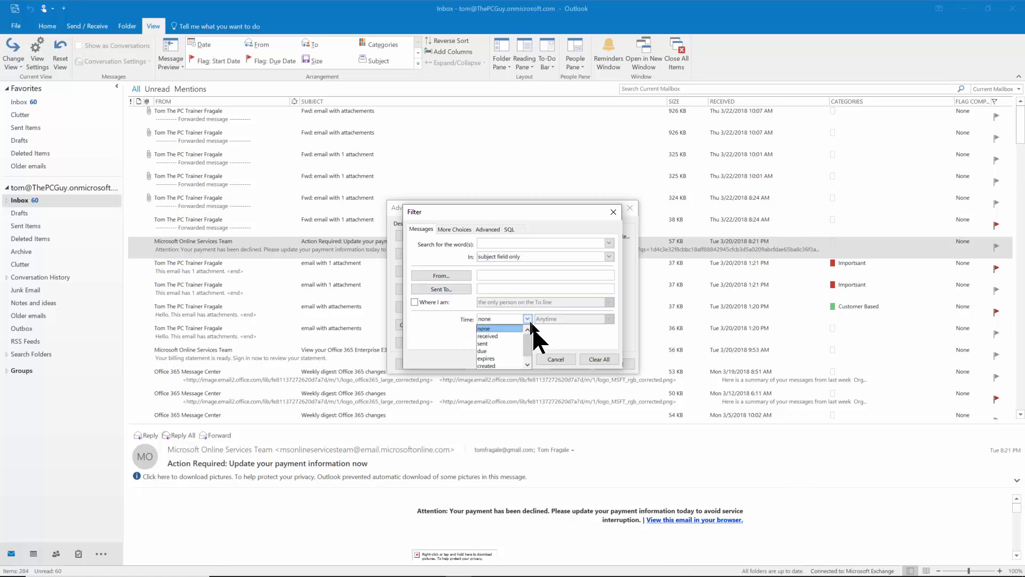
click(559, 332)
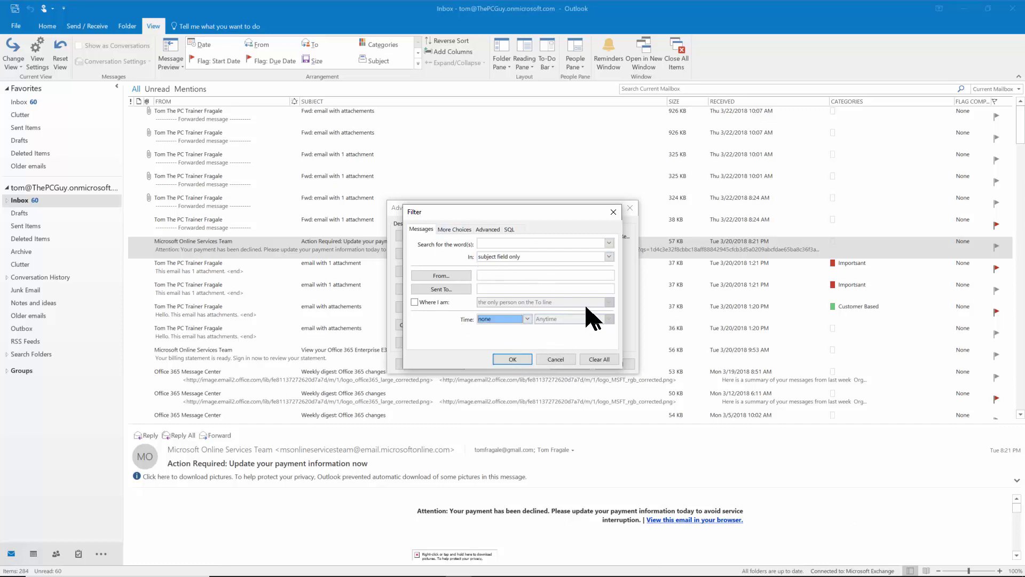
Show the More Choices filter options and preview the Categories list without changes
click(455, 229)
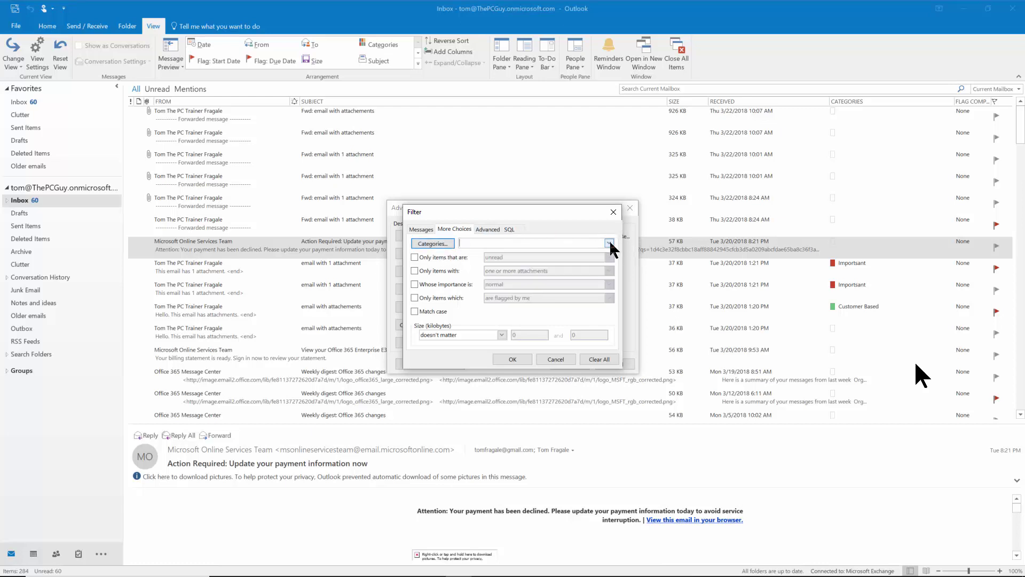
click(432, 244)
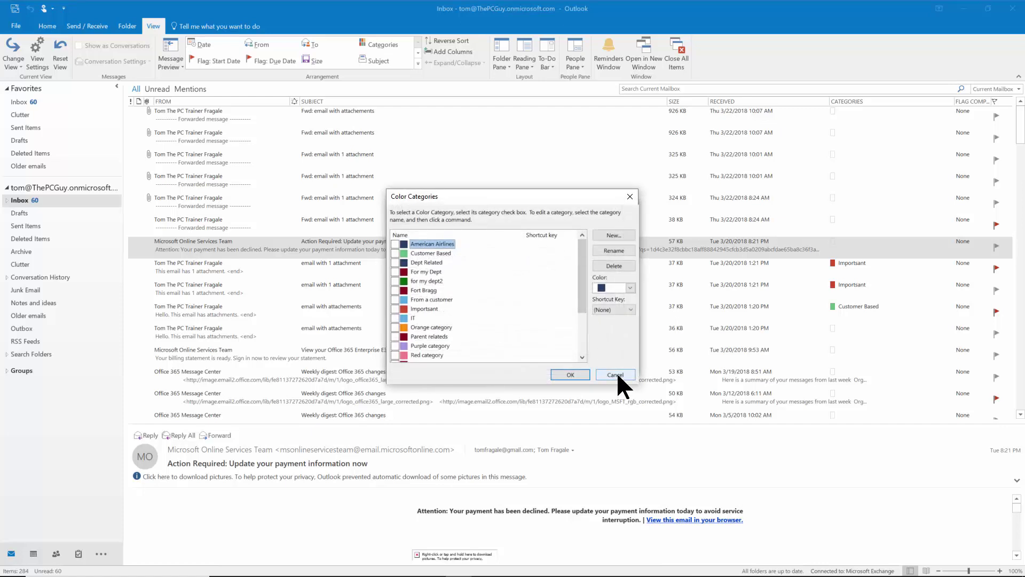
click(616, 373)
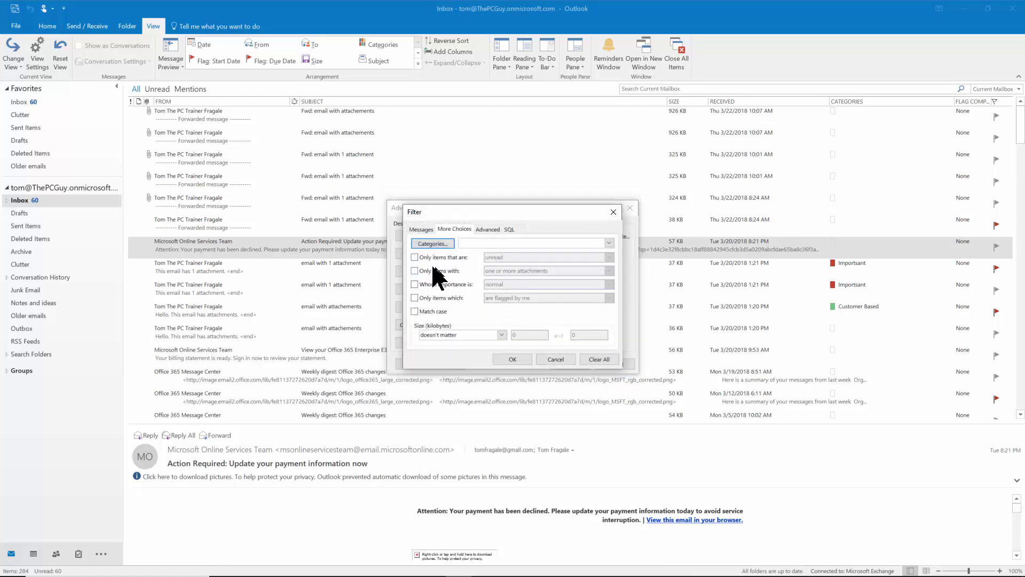
Try the unread-only and attachments conditions, then leave both unticked
click(421, 255)
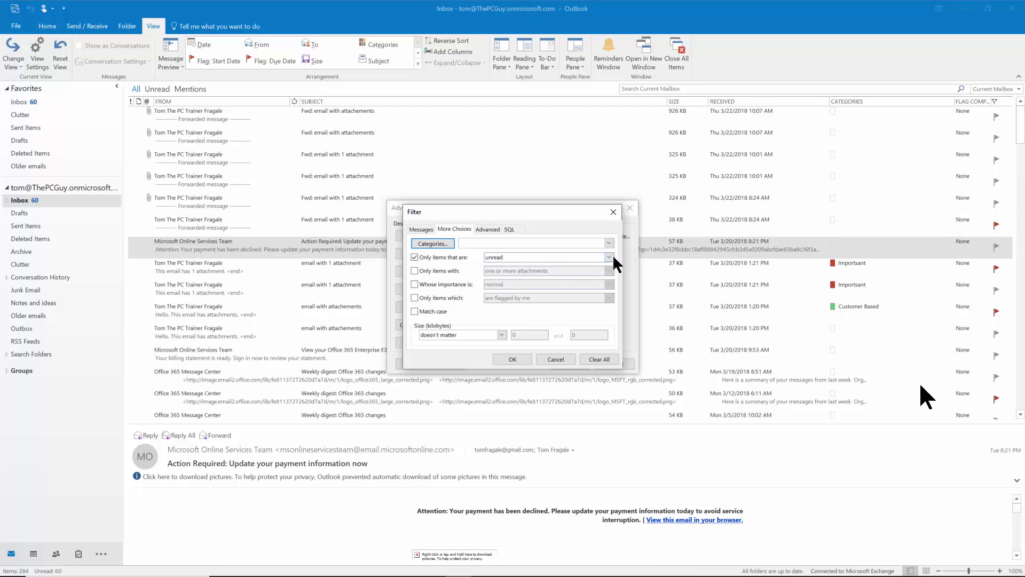
click(415, 257)
click(415, 271)
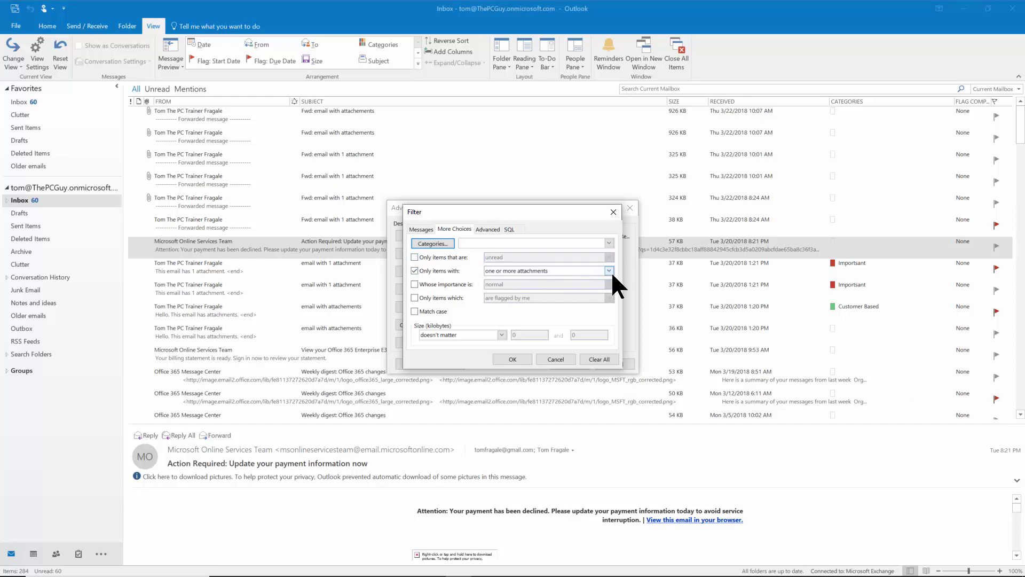
click(609, 271)
click(584, 278)
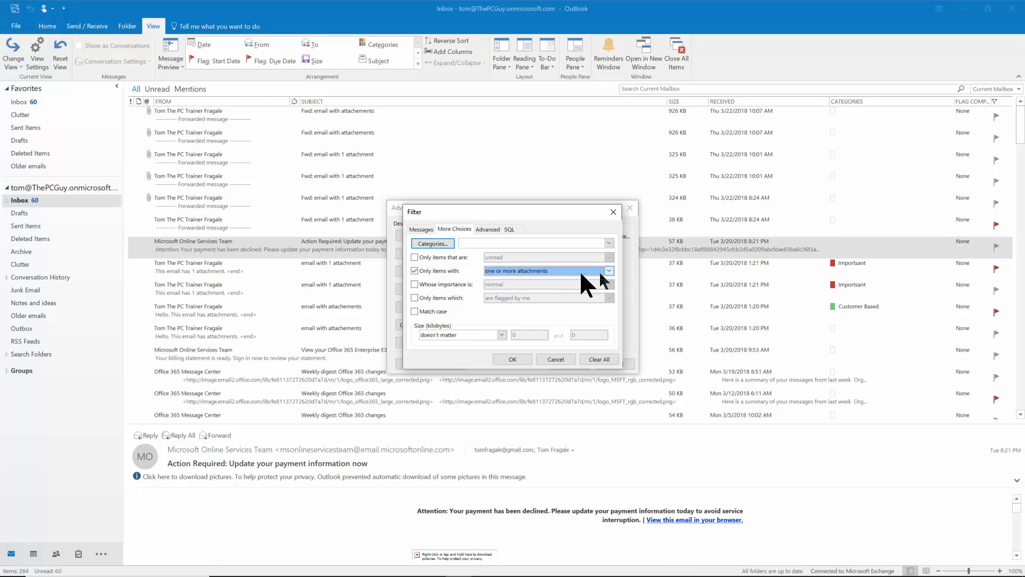
click(415, 271)
Try the importance and flag conditions, untick them, and leave size at doesn't matter
click(414, 284)
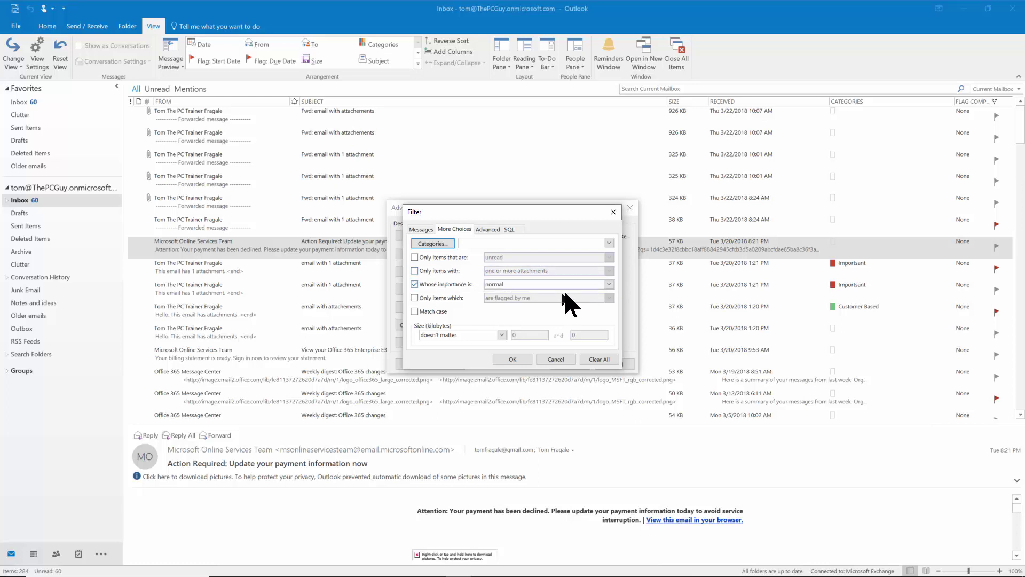
click(610, 284)
click(610, 284)
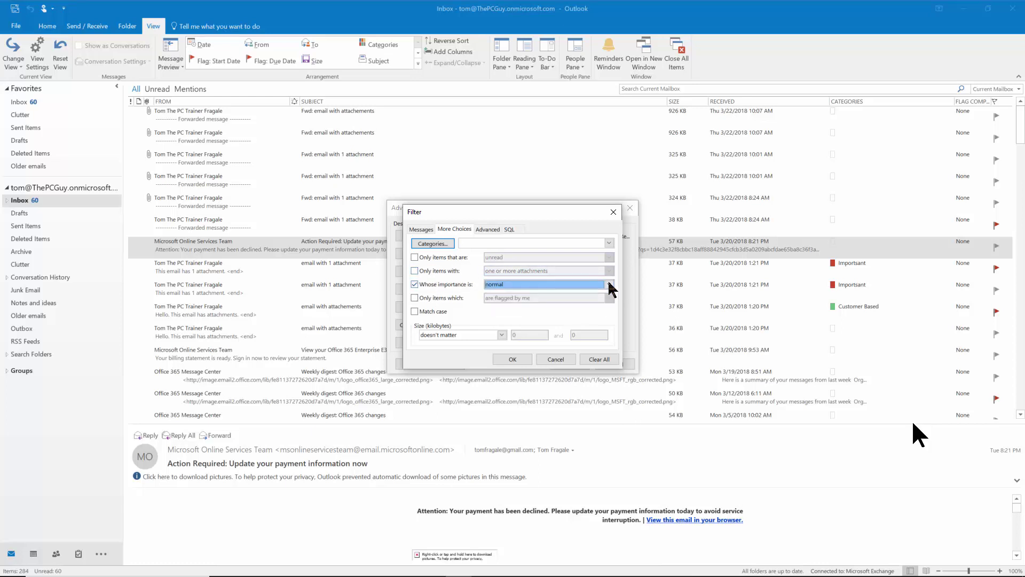
click(415, 284)
click(414, 297)
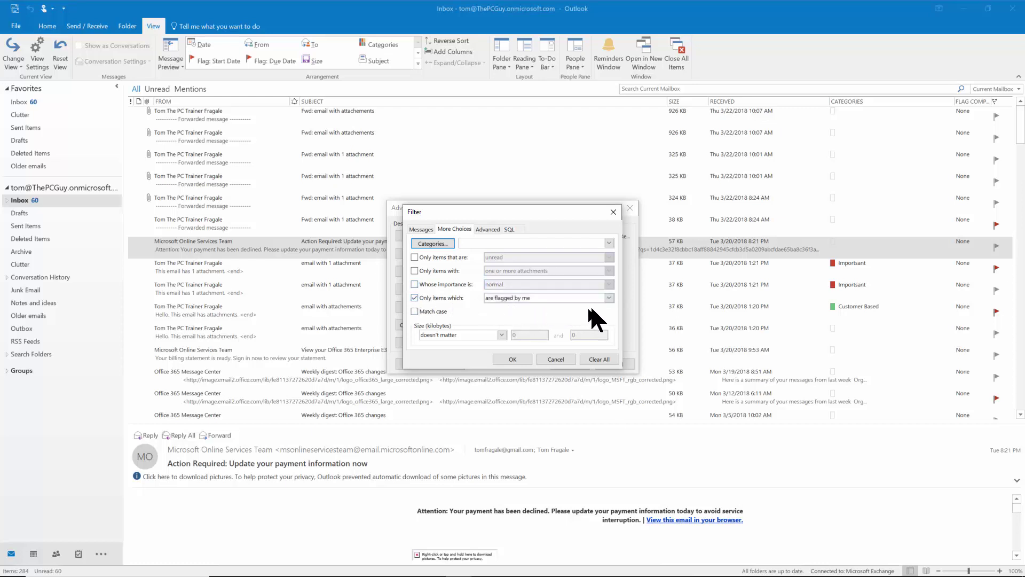
click(609, 298)
click(609, 298)
click(414, 297)
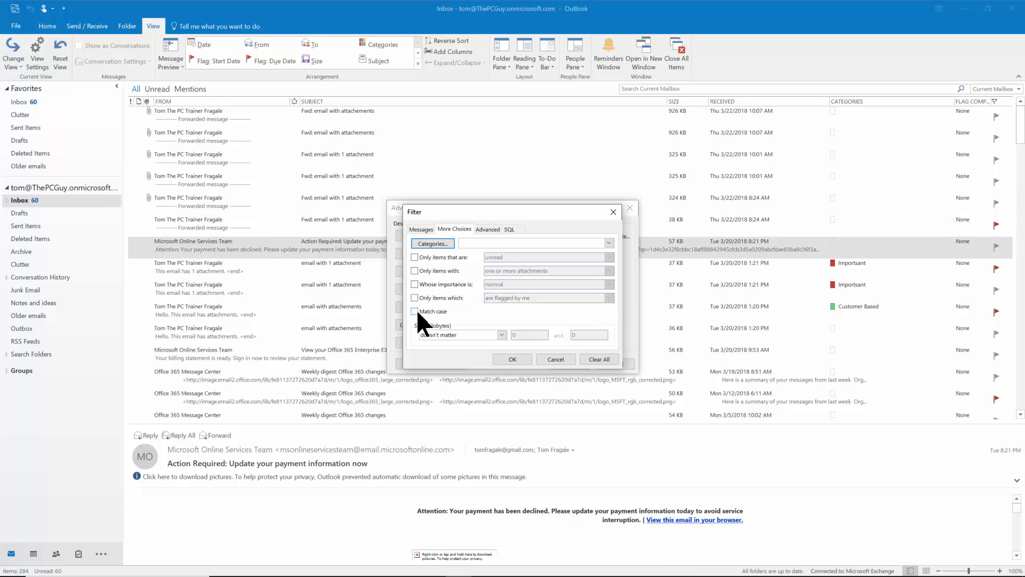
click(502, 335)
click(503, 335)
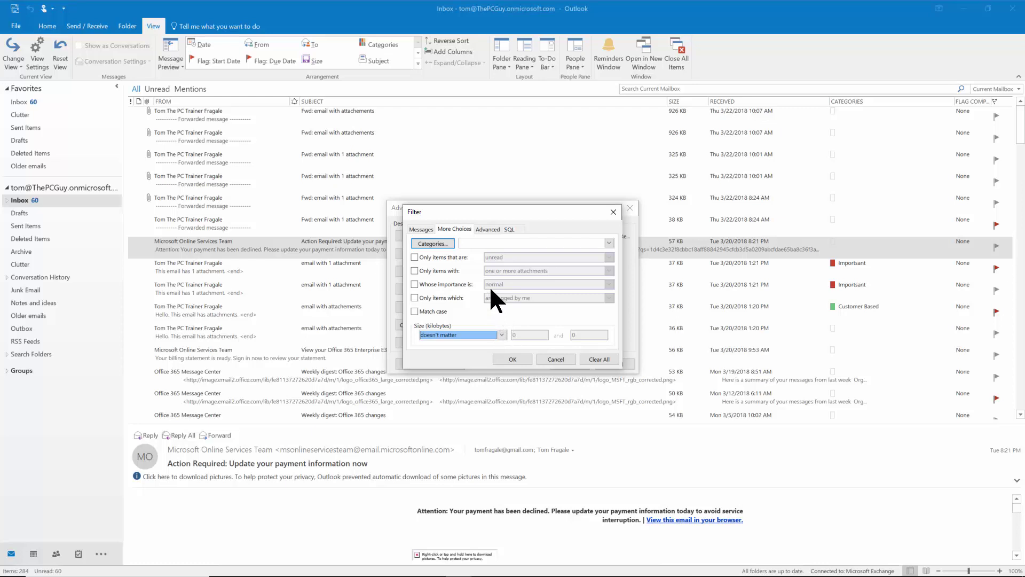
On the Advanced tab, add the criterion From contains microsoft to the list
click(488, 229)
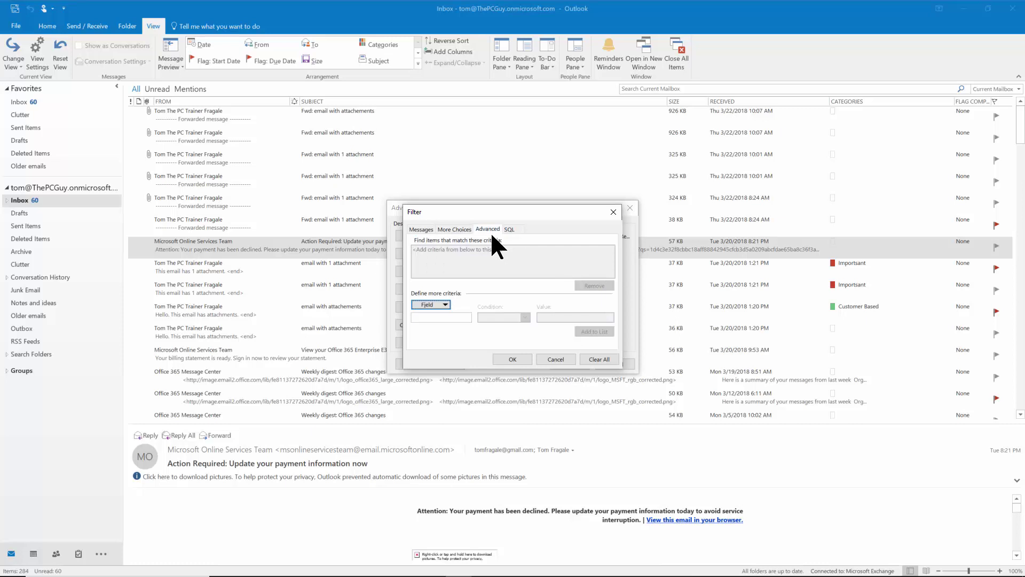
click(445, 305)
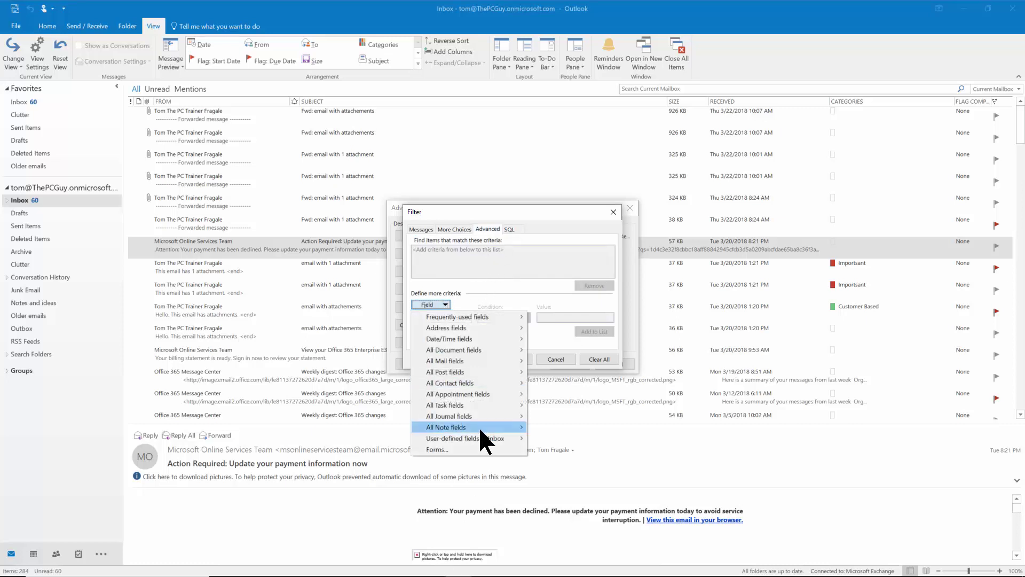
mouse_move(457, 383)
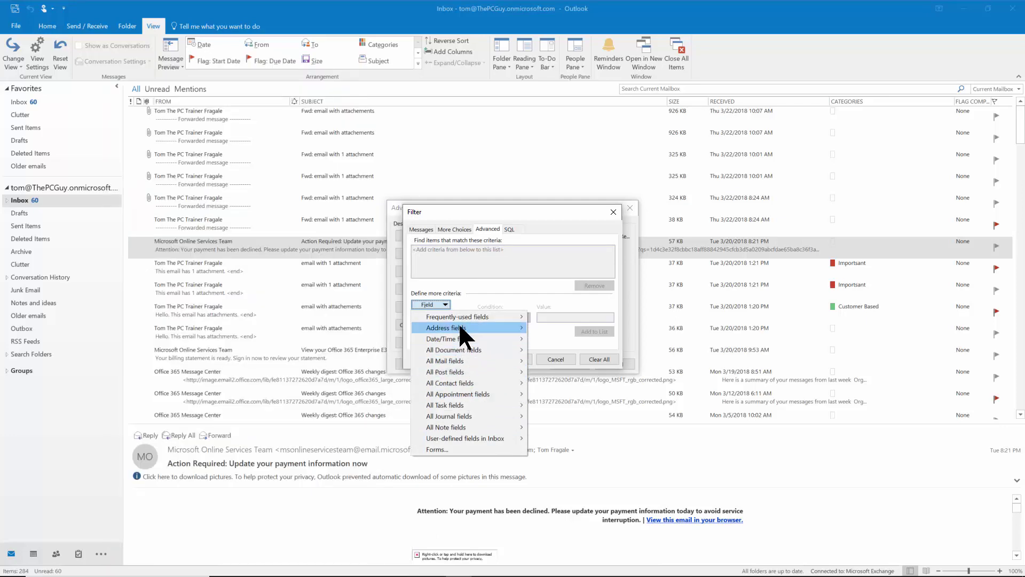
mouse_move(466, 339)
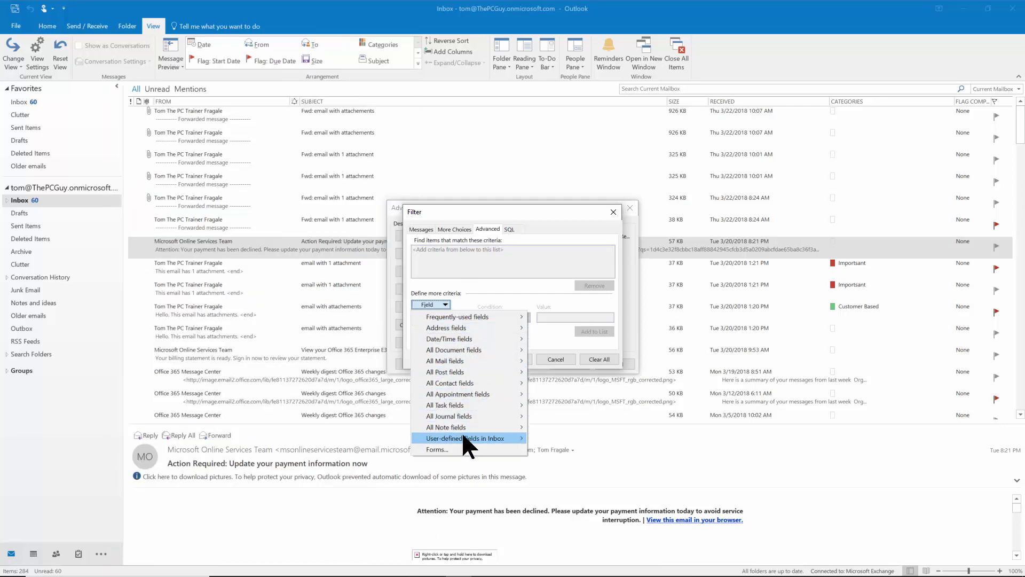
mouse_move(460, 315)
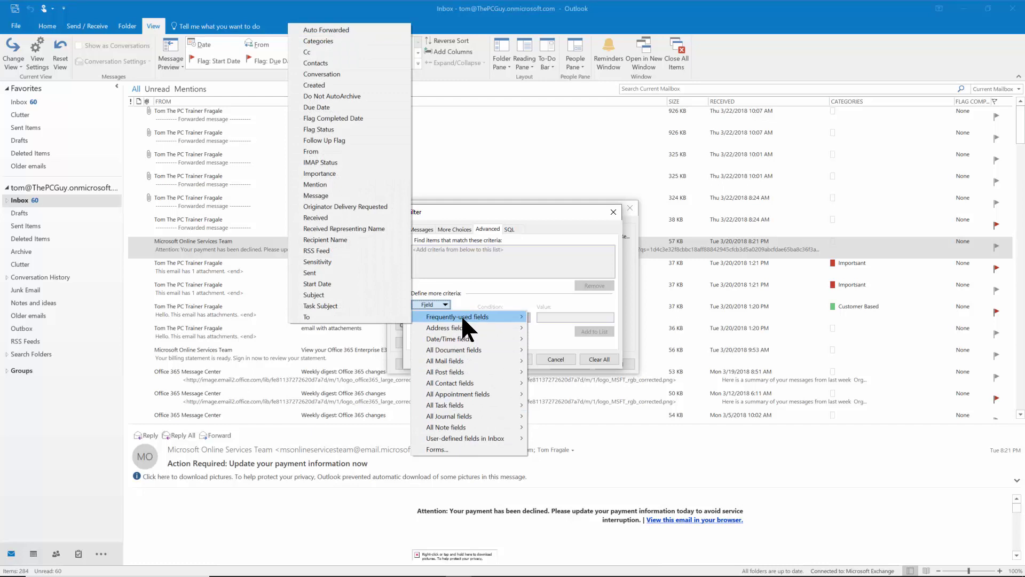
click(319, 151)
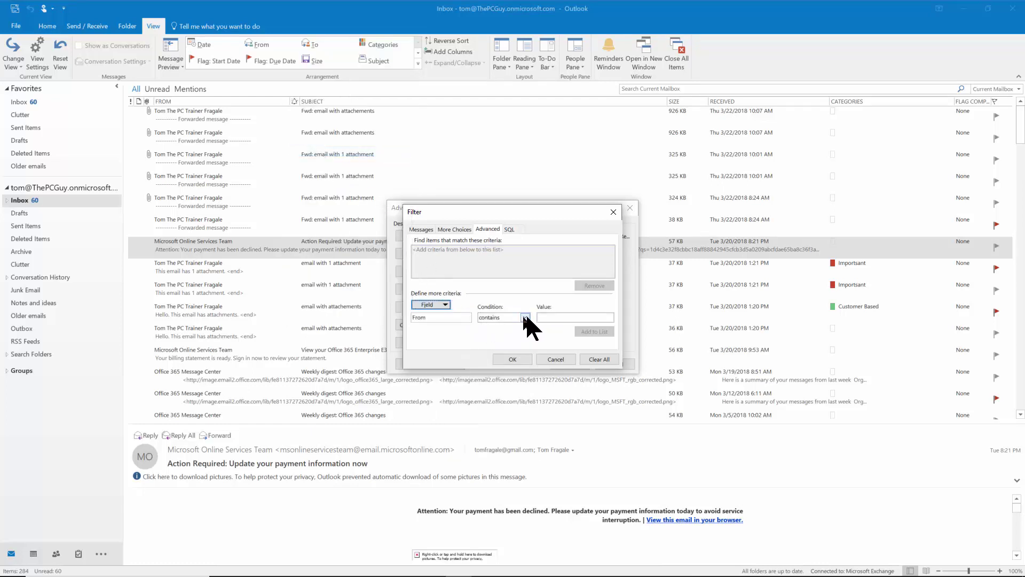
click(525, 318)
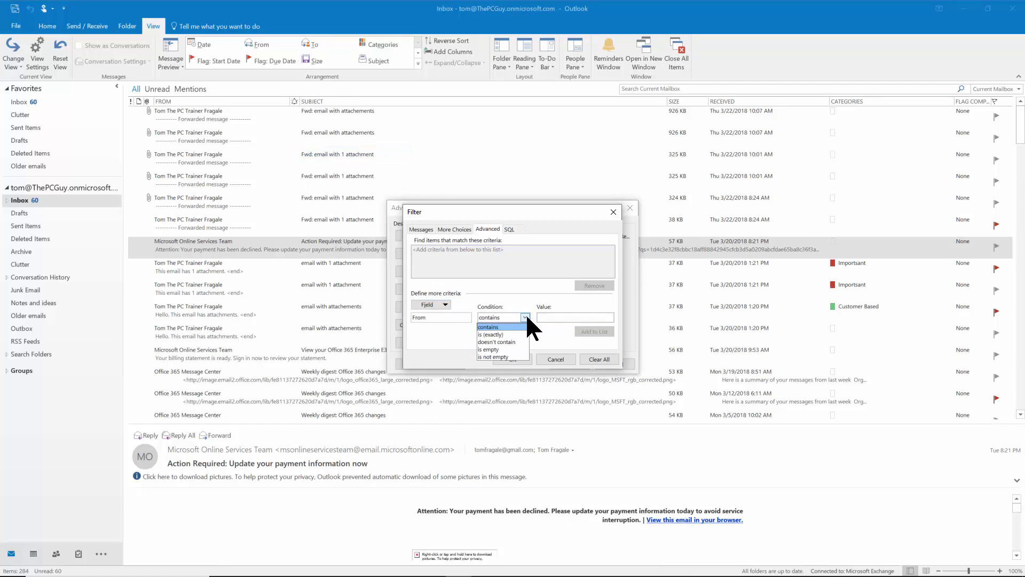
click(513, 327)
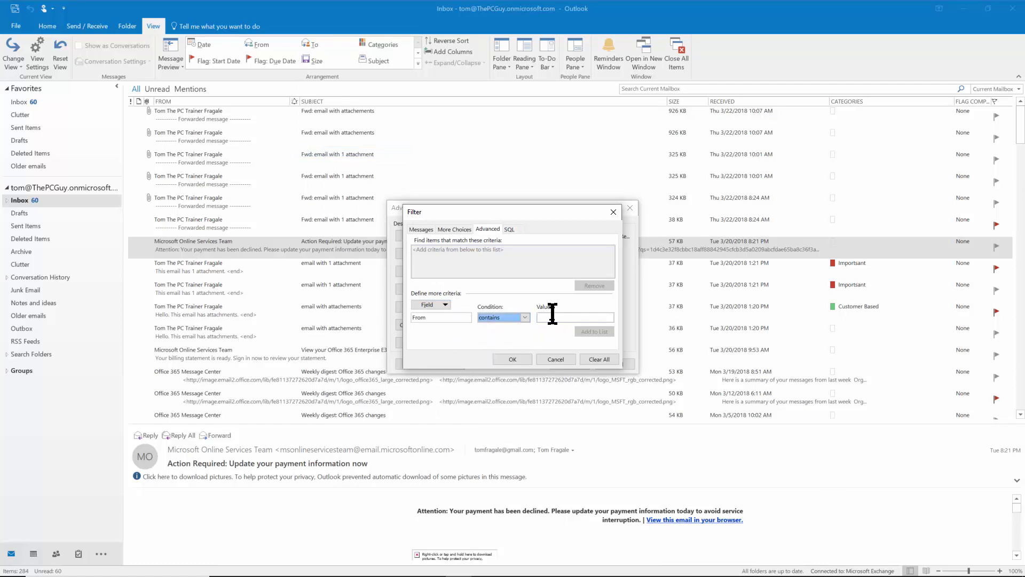
click(558, 317)
text(mi)
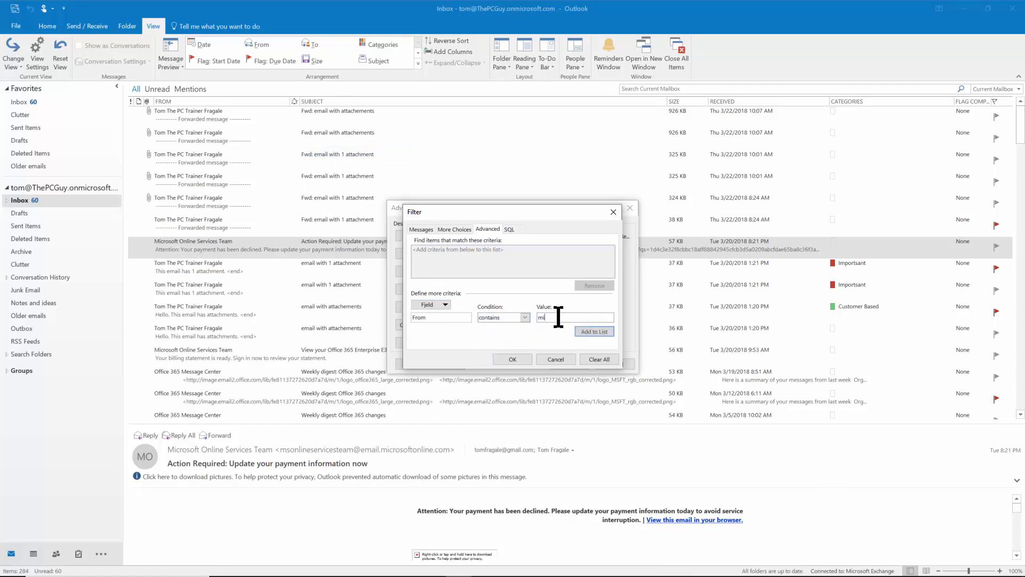
text(crosoft)
click(595, 332)
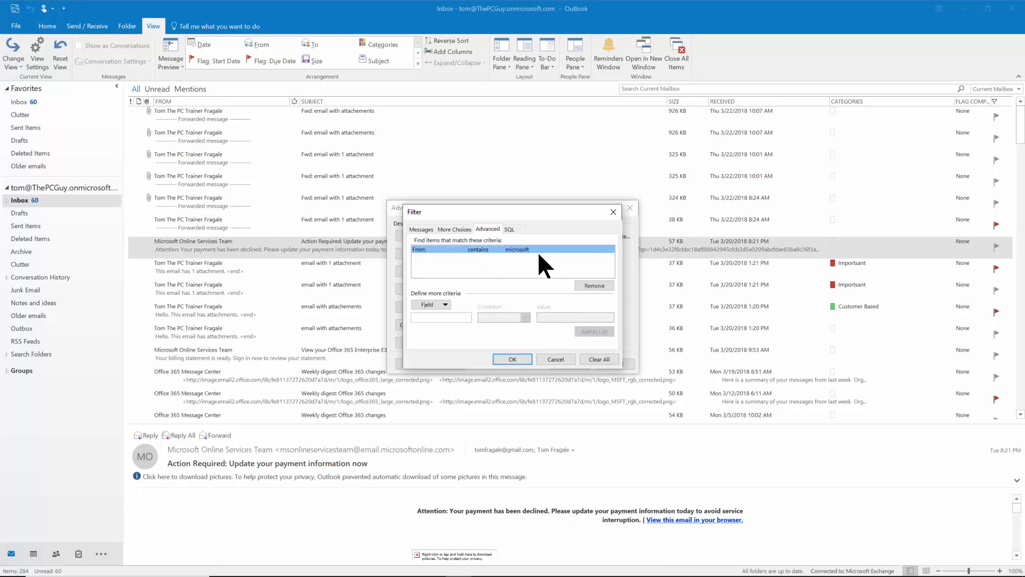
Add Subject contains bill as a second criterion, then select each listed criterion
click(440, 303)
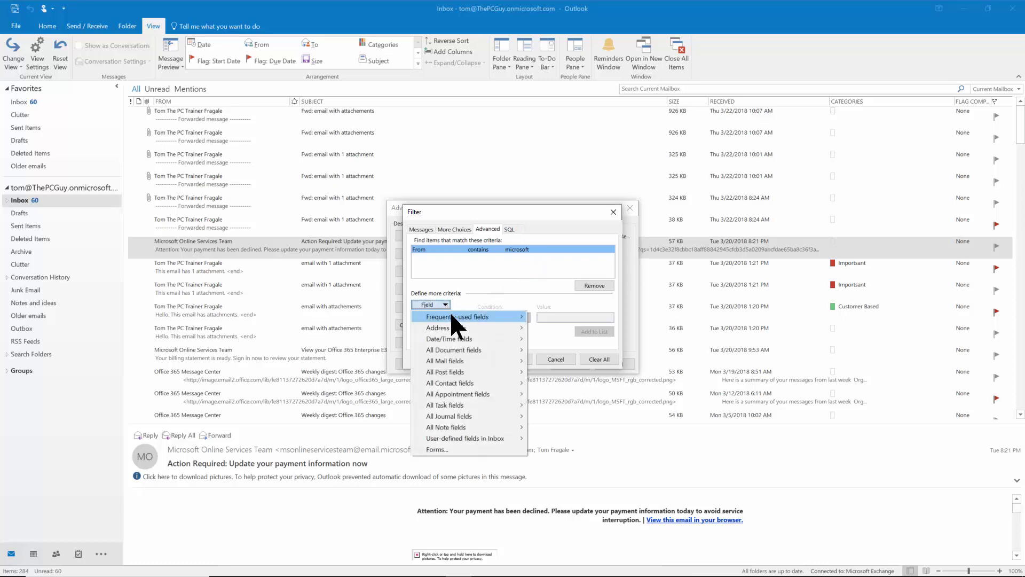
mouse_move(452, 315)
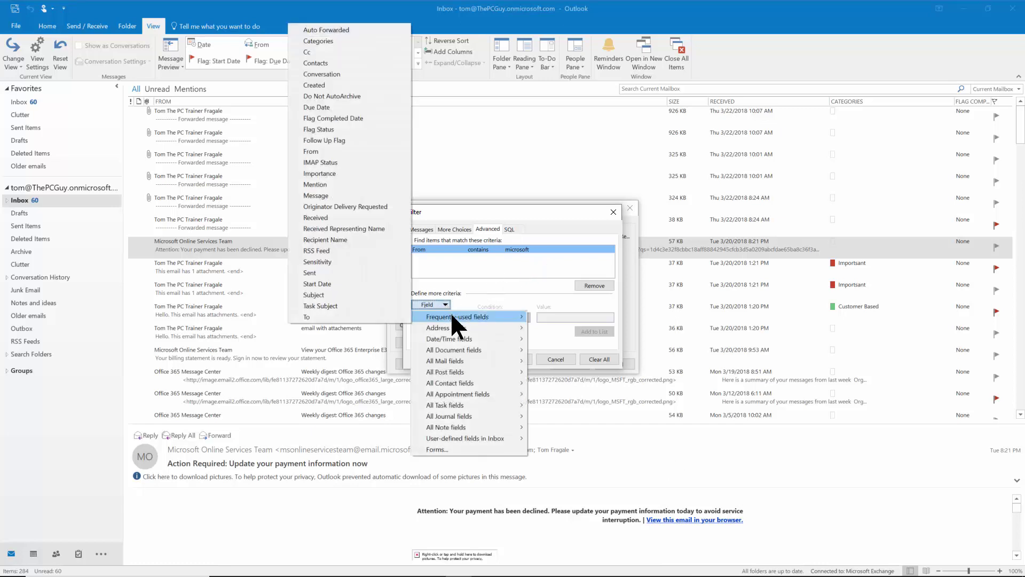
click(345, 294)
click(560, 319)
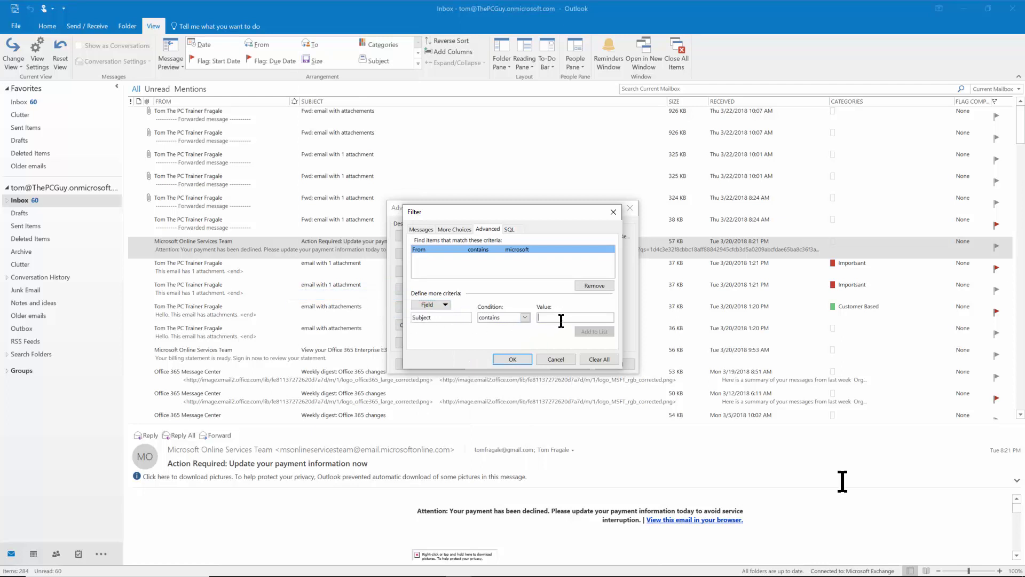
text(bill)
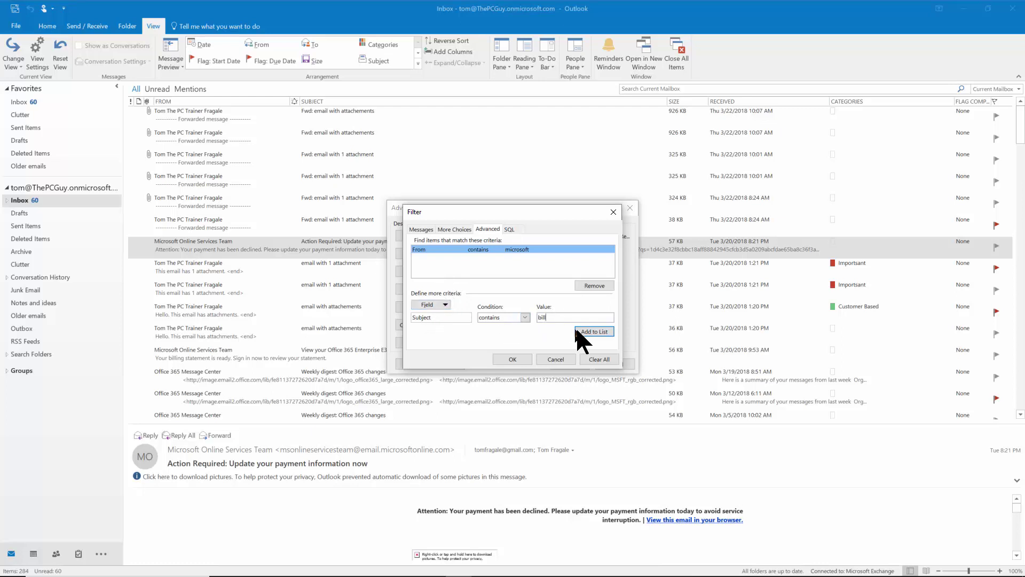
click(596, 330)
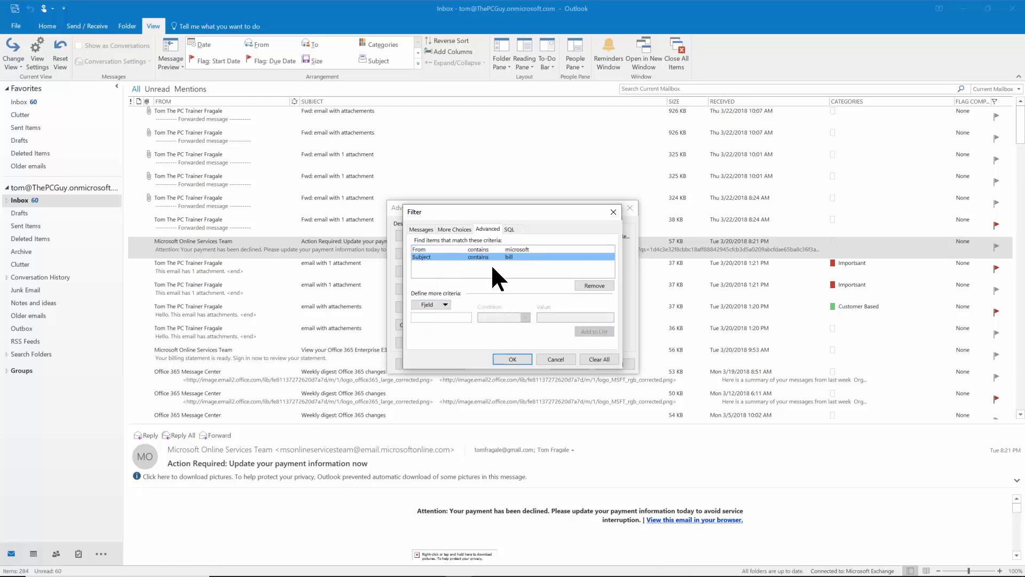
click(463, 248)
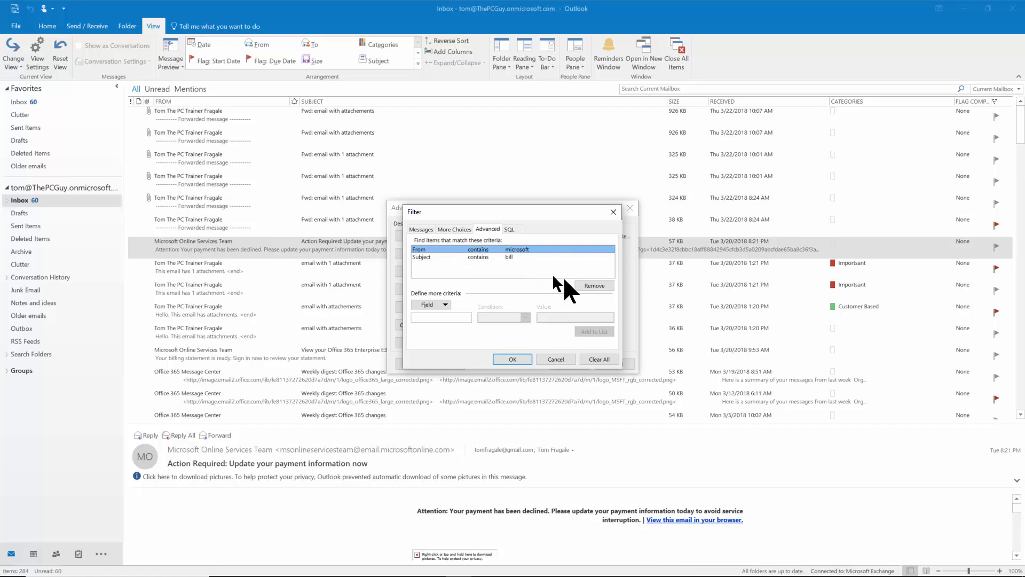
click(485, 255)
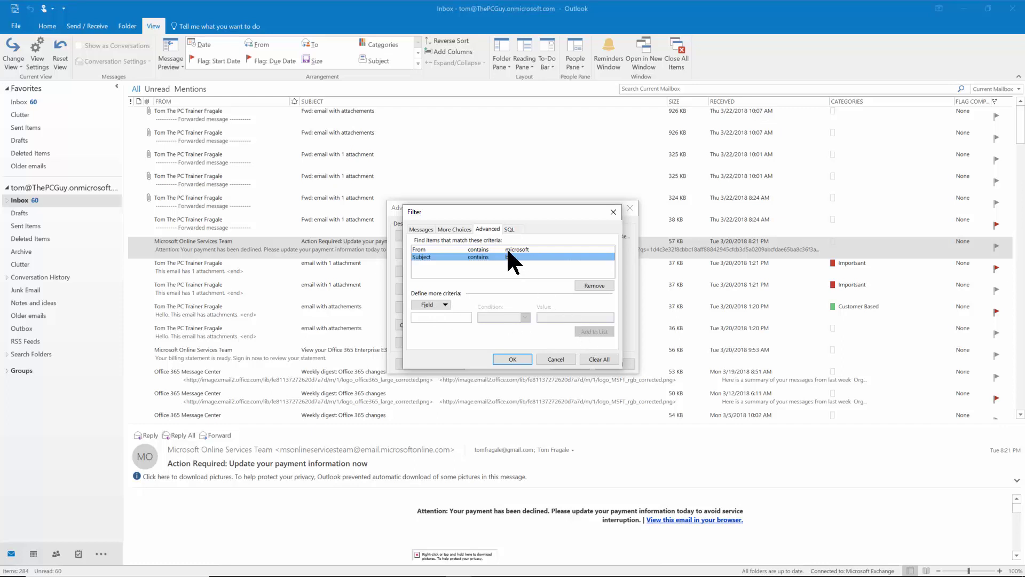
Confirm the Filter and Advanced View Settings dialogs so only Office 365 billing statements show
click(511, 358)
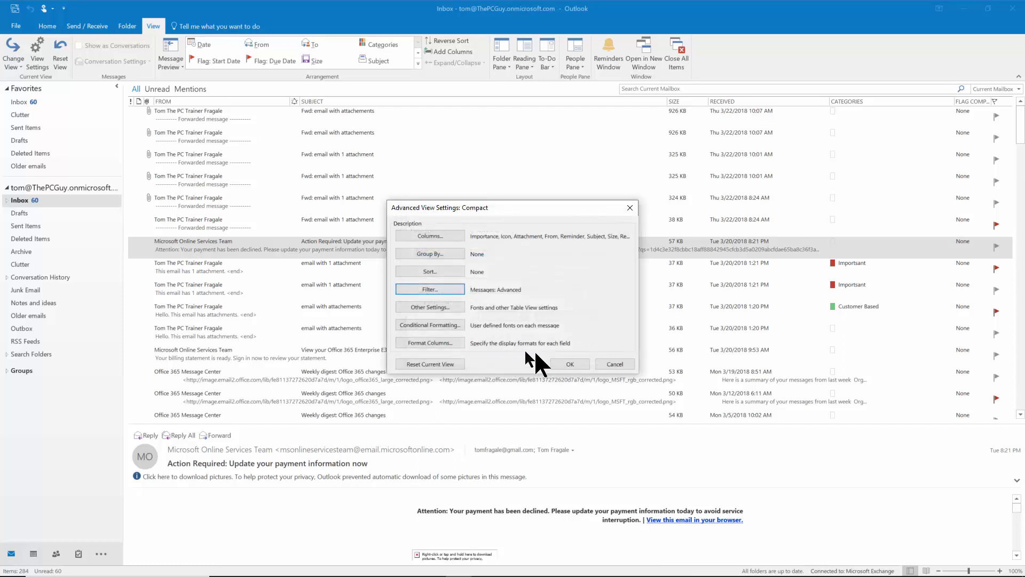
click(569, 363)
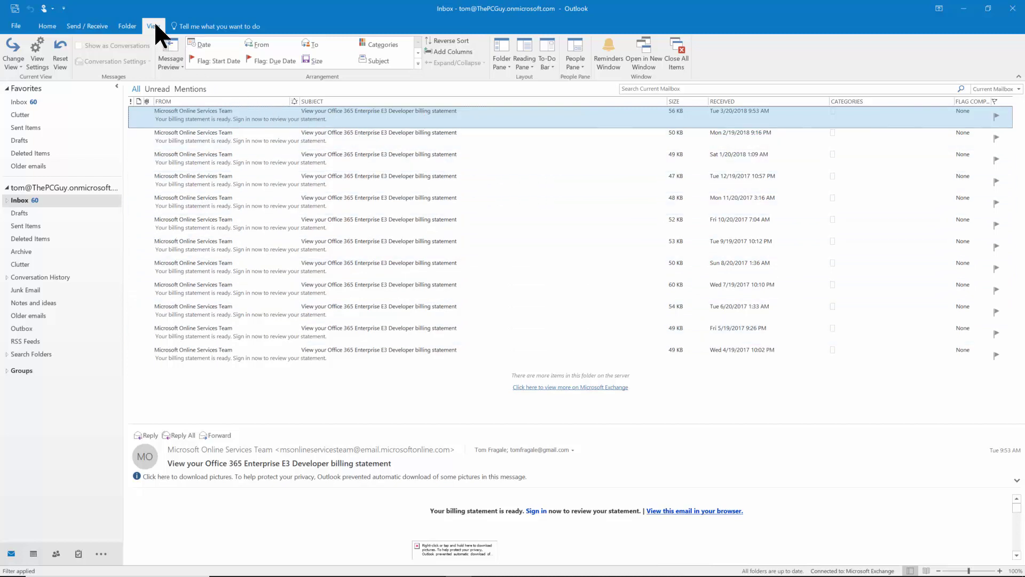
Reopen the view's Filter dialog, browse its tabs, and Clear All criteria on the Advanced tab
click(39, 60)
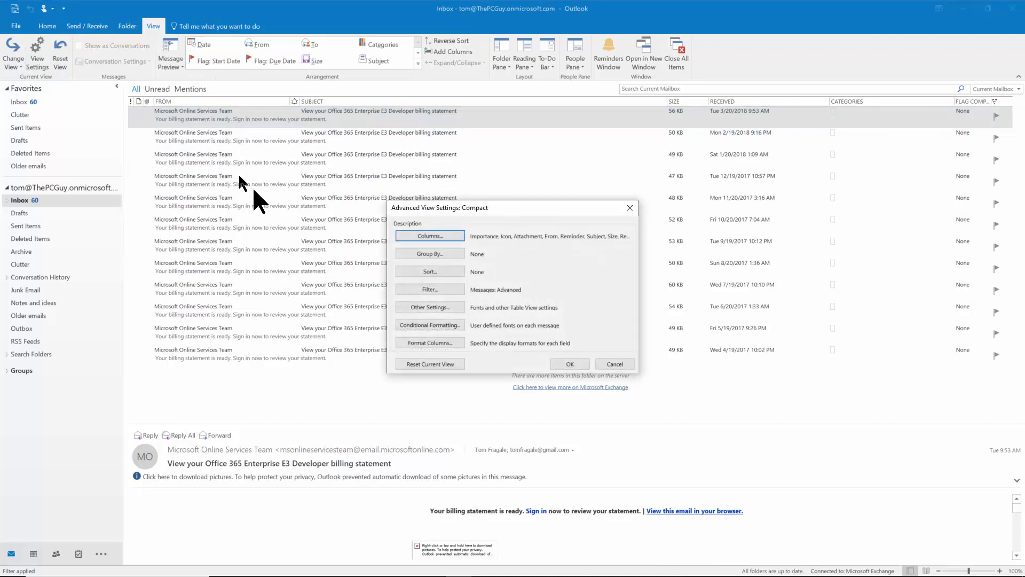
click(426, 289)
click(451, 230)
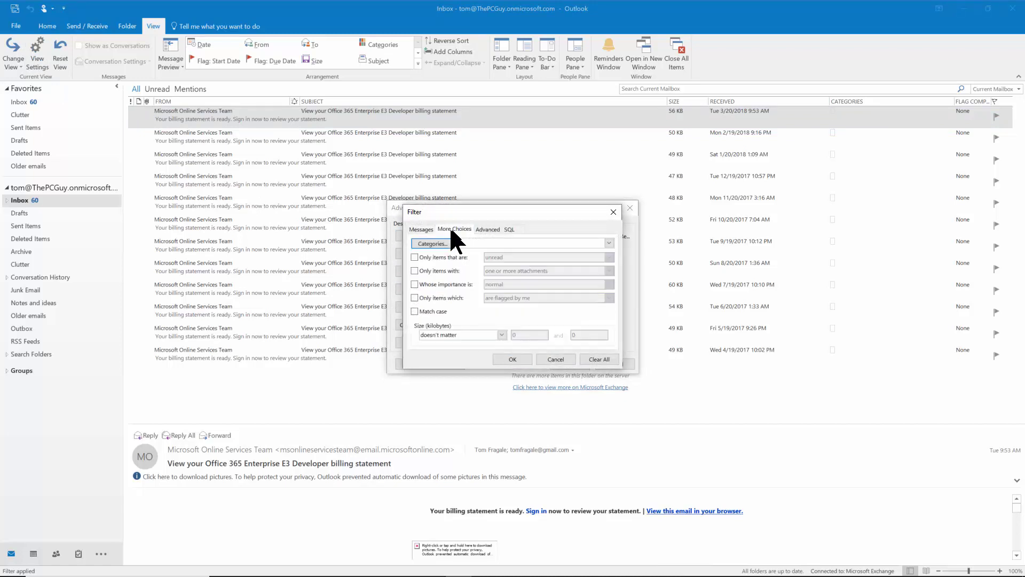
click(421, 229)
click(449, 230)
click(411, 230)
click(453, 226)
click(483, 226)
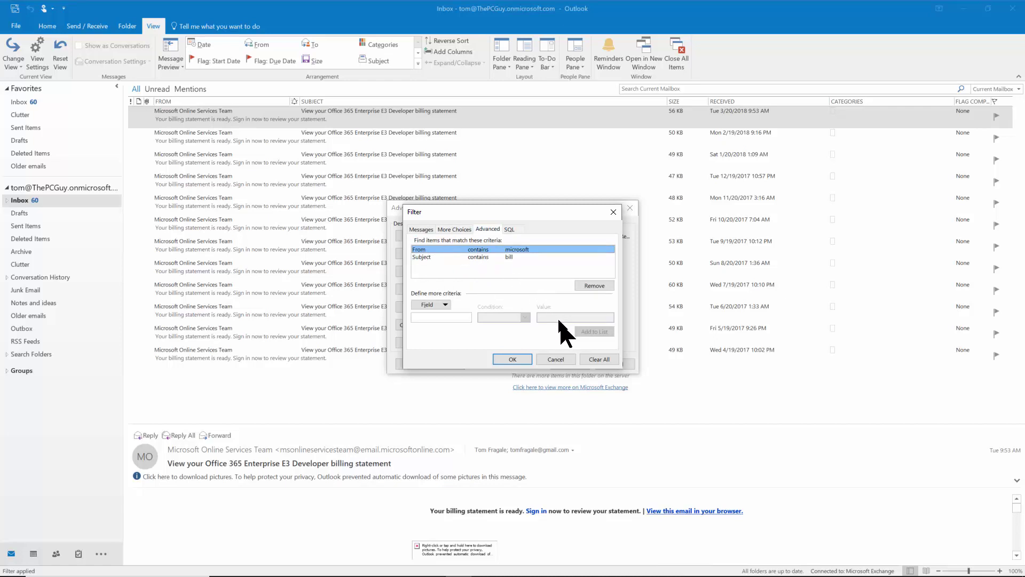
click(598, 359)
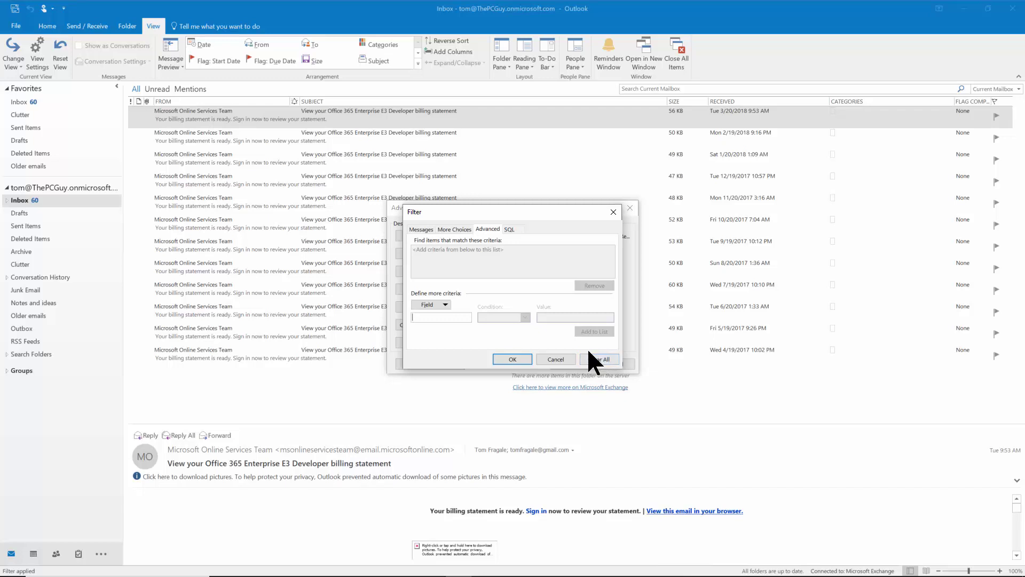
Confirm both dialogs with the emptied filter so the Inbox lists all 284 items again
click(513, 359)
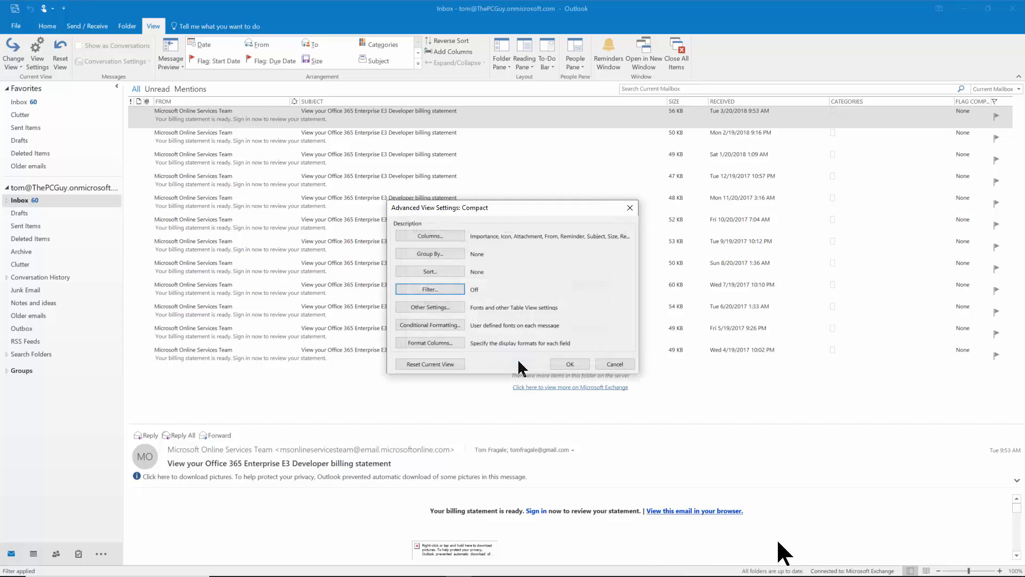
click(570, 364)
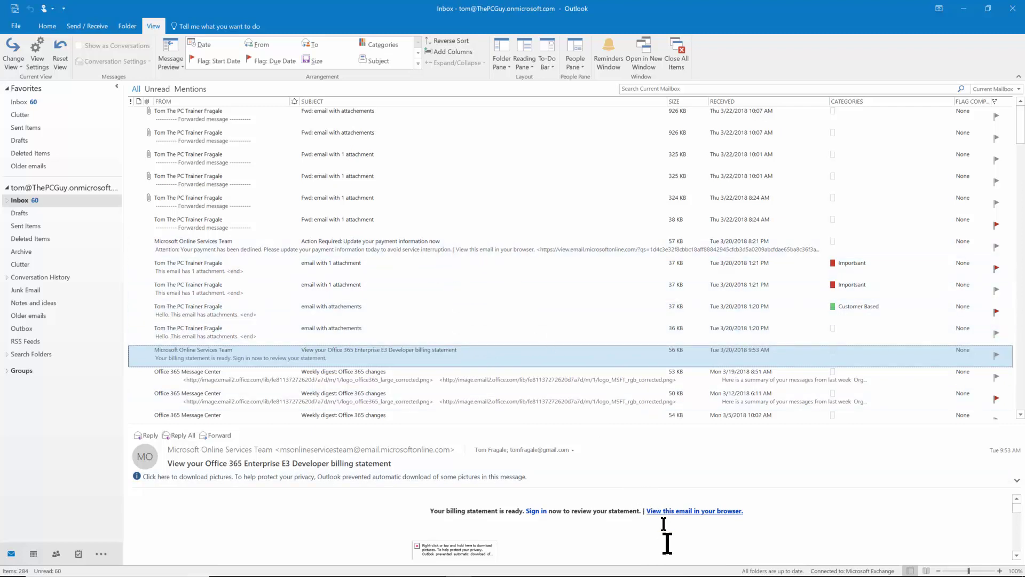
mouse_move(627, 572)
click(563, 566)
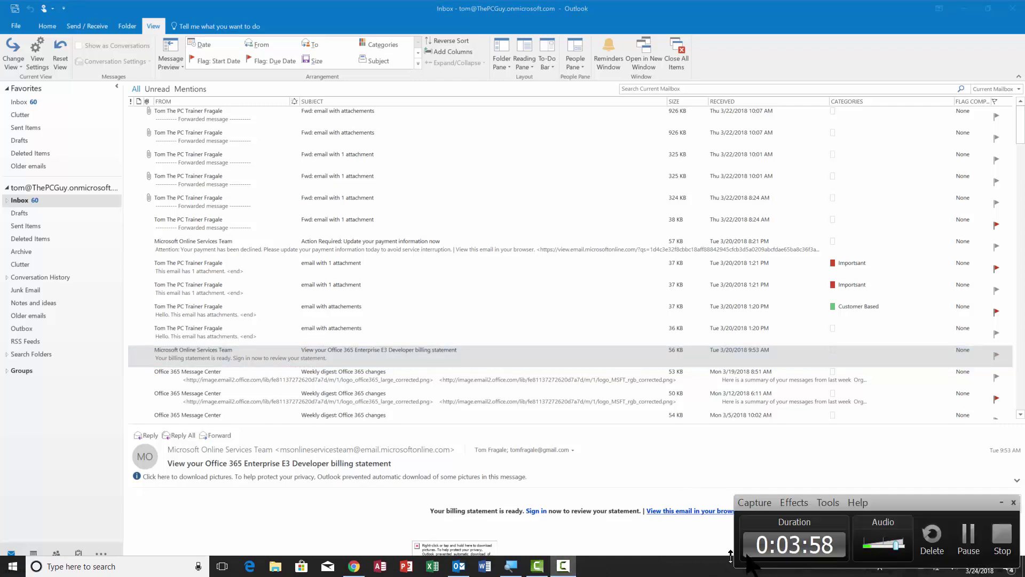